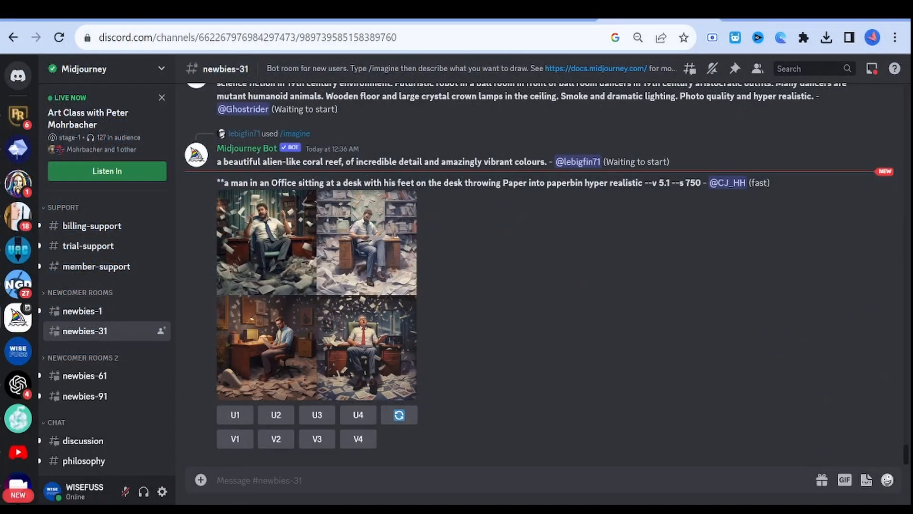
Bring up the Midjourney bot's personal settings with /settings and set the model to Niji Model V5
text(/setti)
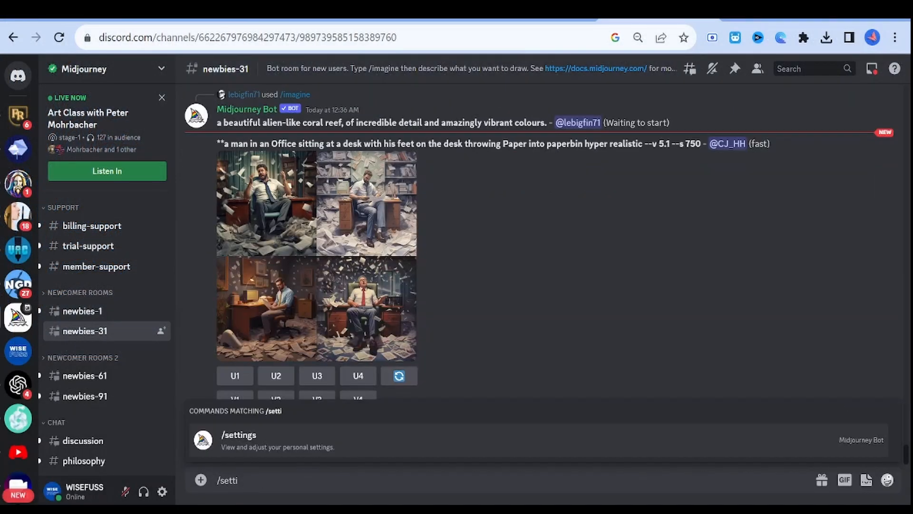
click(375, 444)
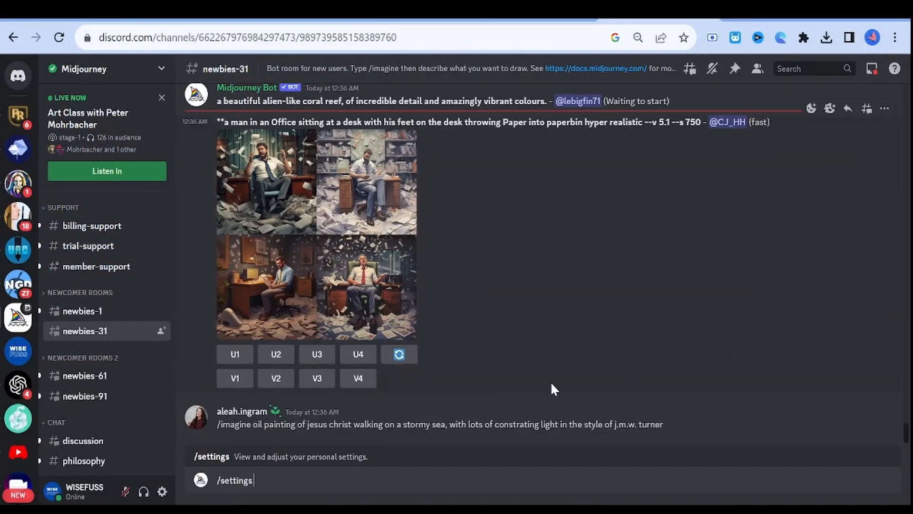
key(Return)
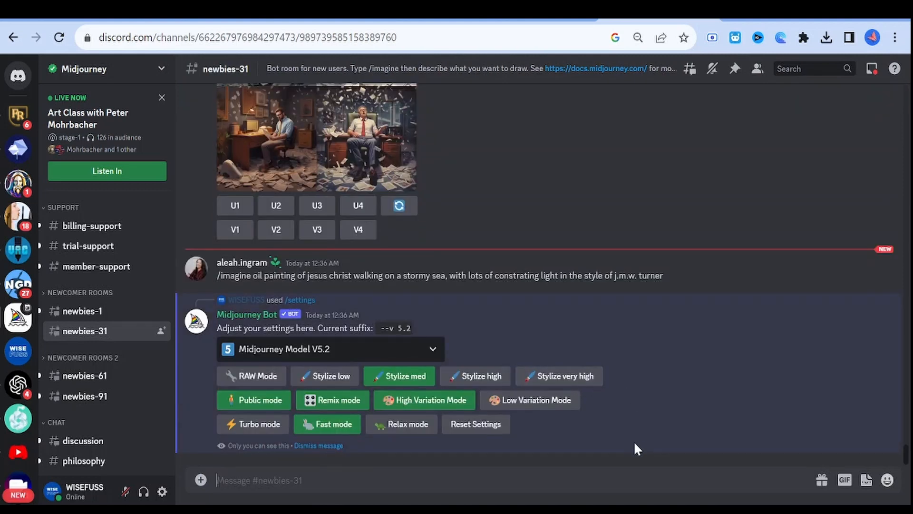
click(431, 349)
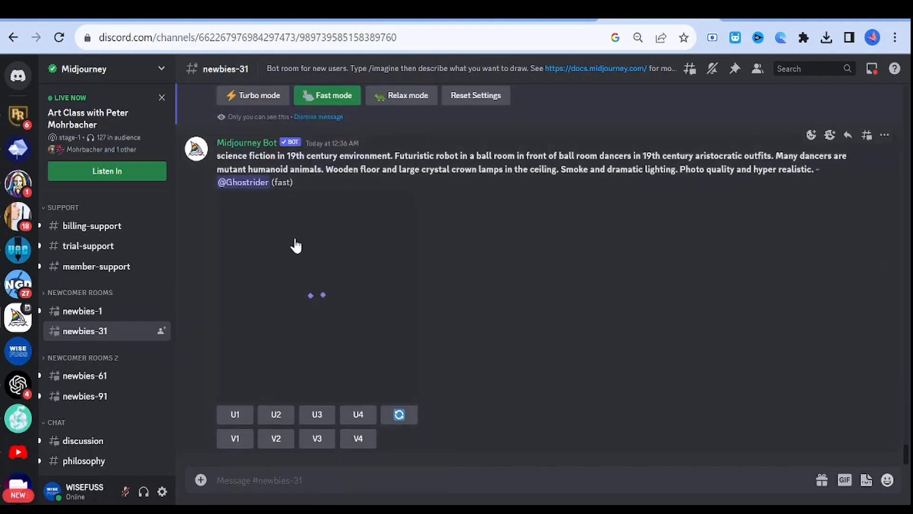
scroll(374, 237, up, 3)
click(328, 171)
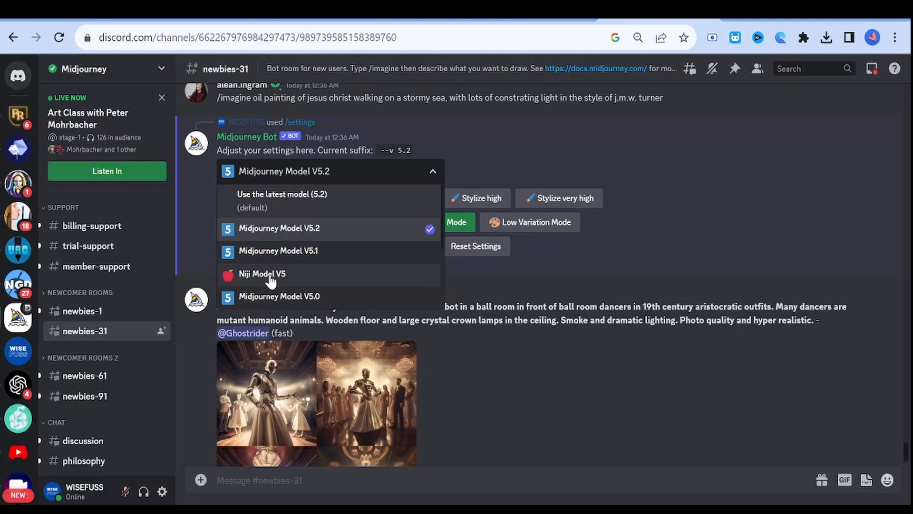
click(250, 276)
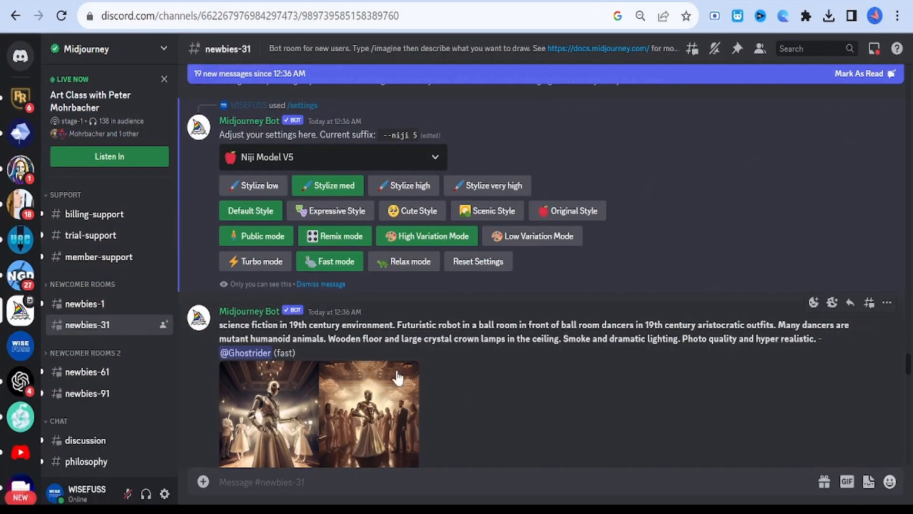
scroll(383, 377, up, 2)
scroll(382, 377, down, 2)
scroll(382, 377, up, 2)
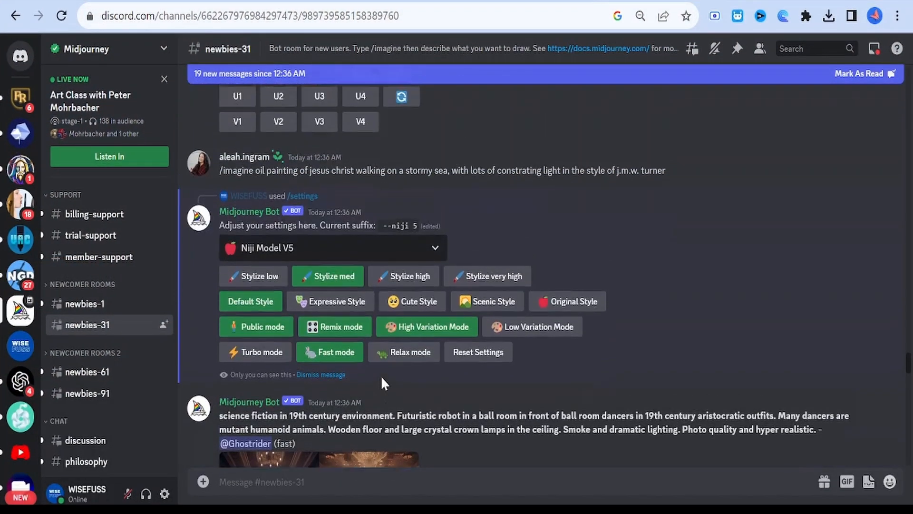
scroll(381, 375, up, 2)
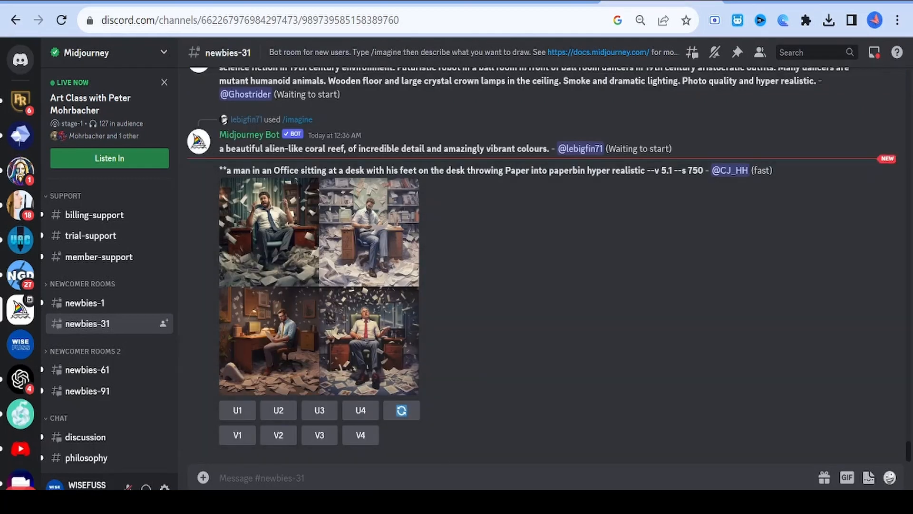
Run the /settings command in the newbies-31 channel and choose Niji Model V5 as the Midjourney model
text(/setti)
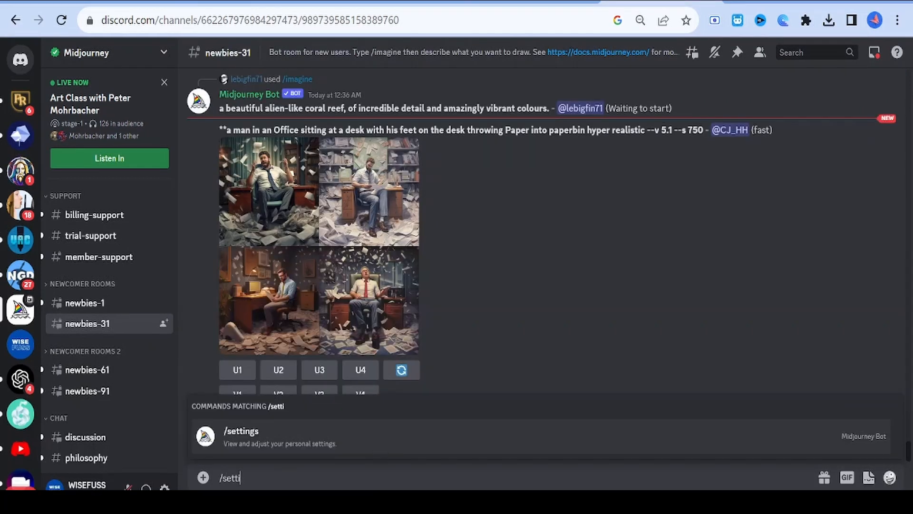
key(Return)
key(Return)
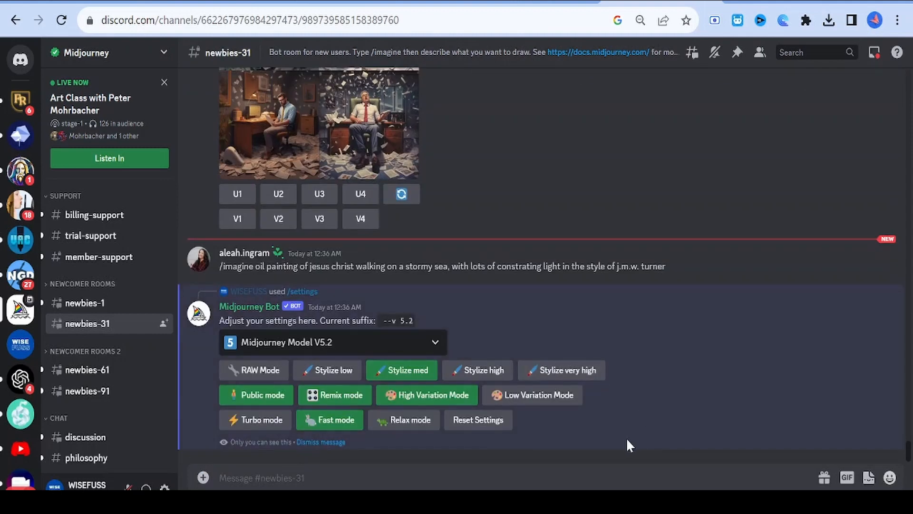
click(405, 343)
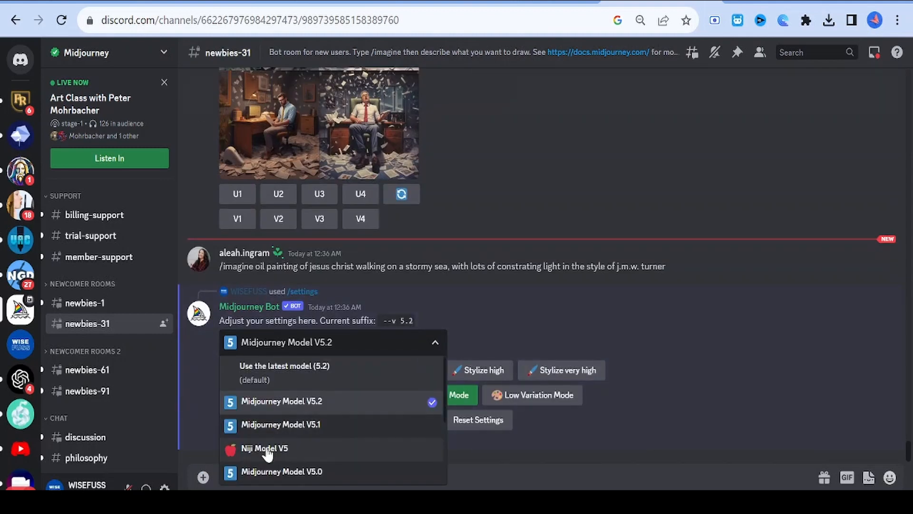
scroll(336, 189, up, 3)
click(333, 161)
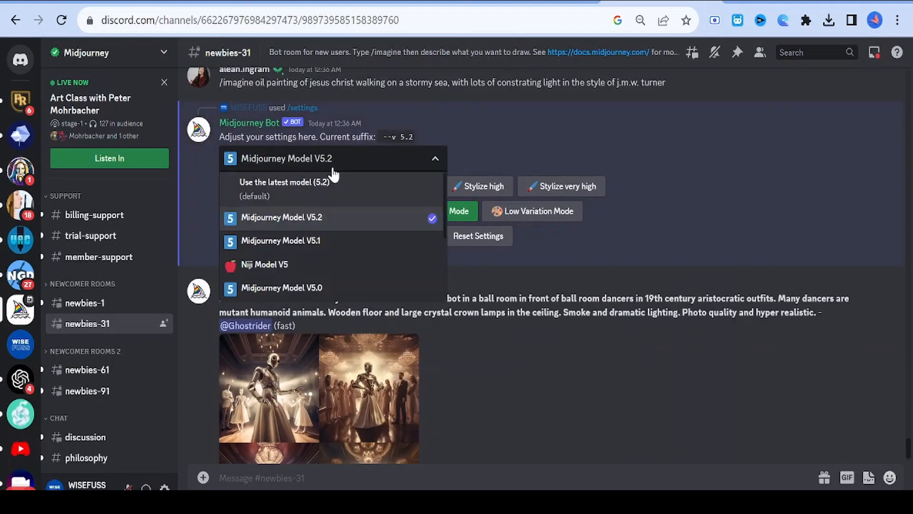
click(263, 269)
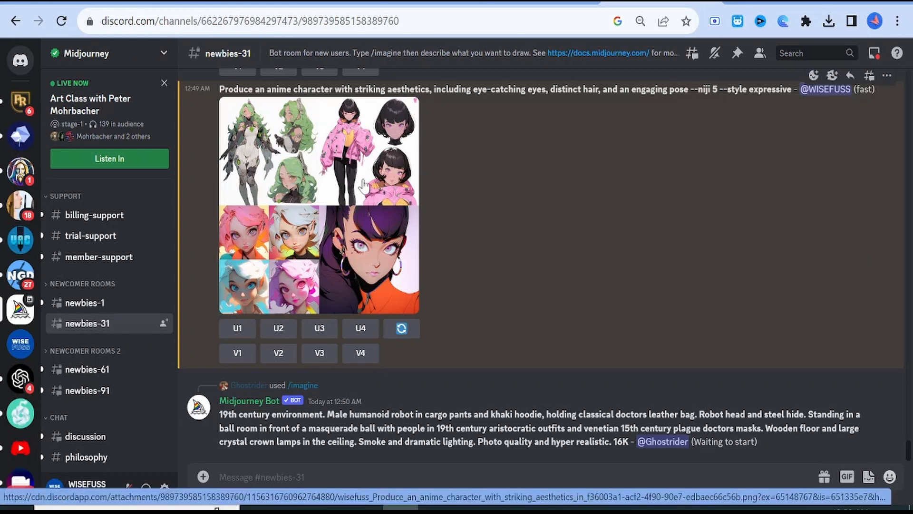
Enlarge the image grid generated for the anime character prompt with --niji 5 --style expressive
scroll(362, 190, up, 2)
click(344, 282)
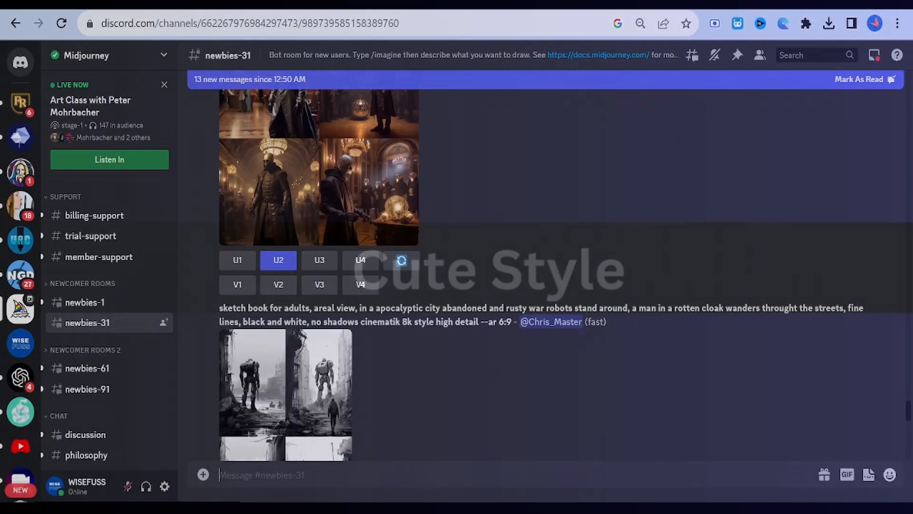
Run /imagine with "Generate a captivating anime character adorned in intricate and beautiful armor, featuring stunning details and a dynamic pose --style cute" and enlarge the grid
text(/ima)
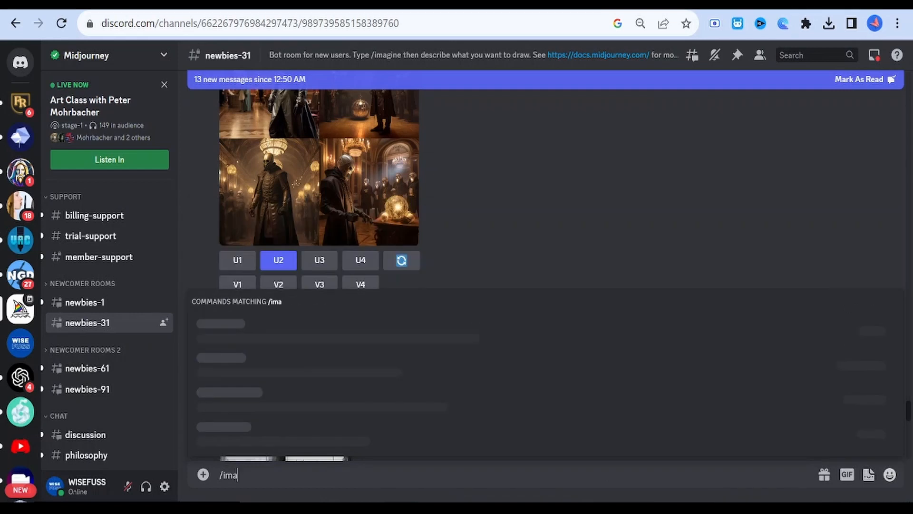
click(270, 427)
text(Generate a captivating anime character adorned in intricate and beautiful armor, featuring stunning details and a dynamic pose)
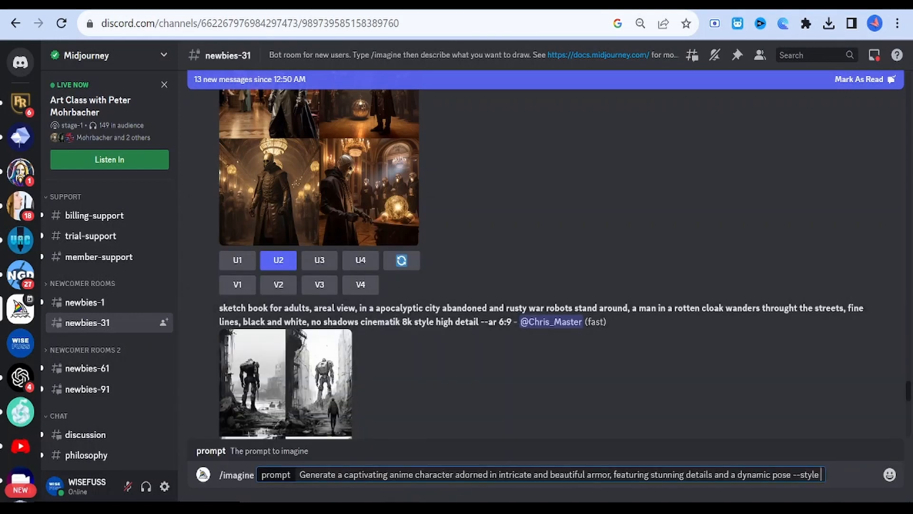
text(cute)
key(Return)
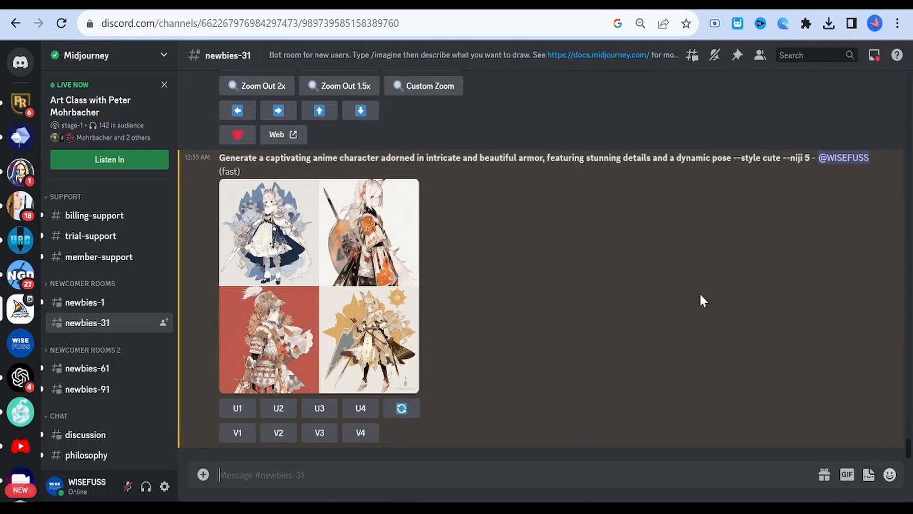
click(284, 282)
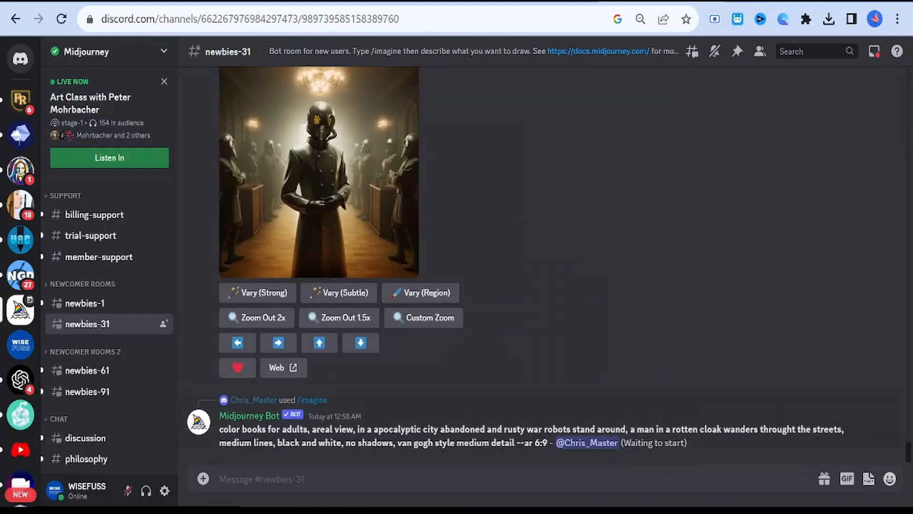
Run /imagine with "Create a breathtaking anime scenery with lush landscapes, vibrant colors, and a tranquil ambiance --style scenic" and enlarge the resulting image grid
text(/ima)
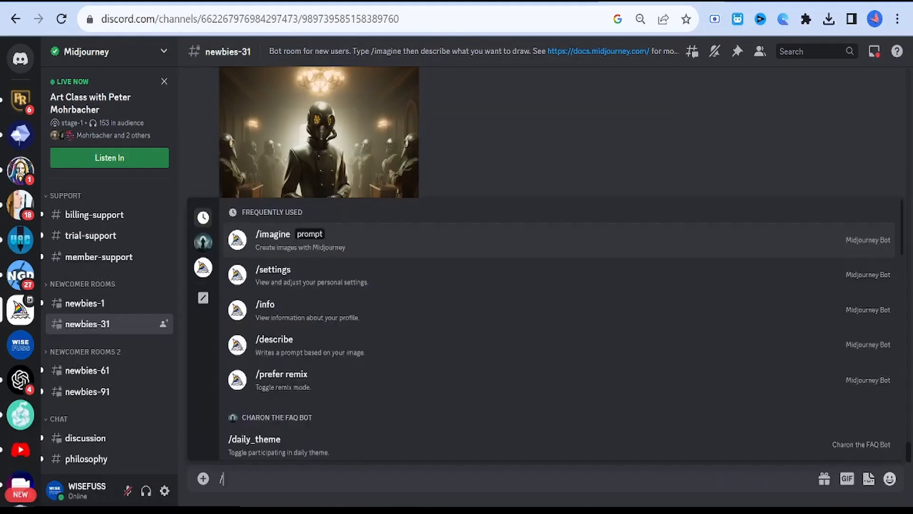
click(351, 437)
text(Create a breathtaking anime scenery with lush landscapes, vibrant colors, and a tranquil ambiance)
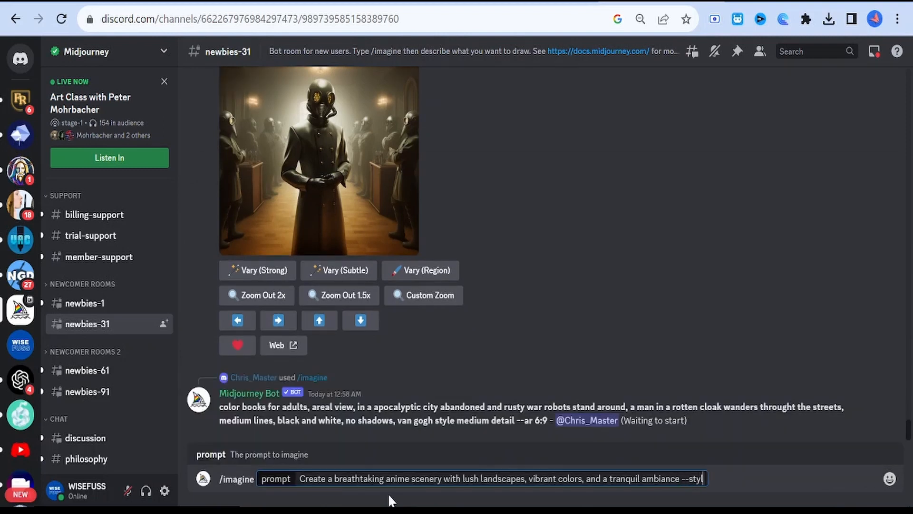
text(scenice)
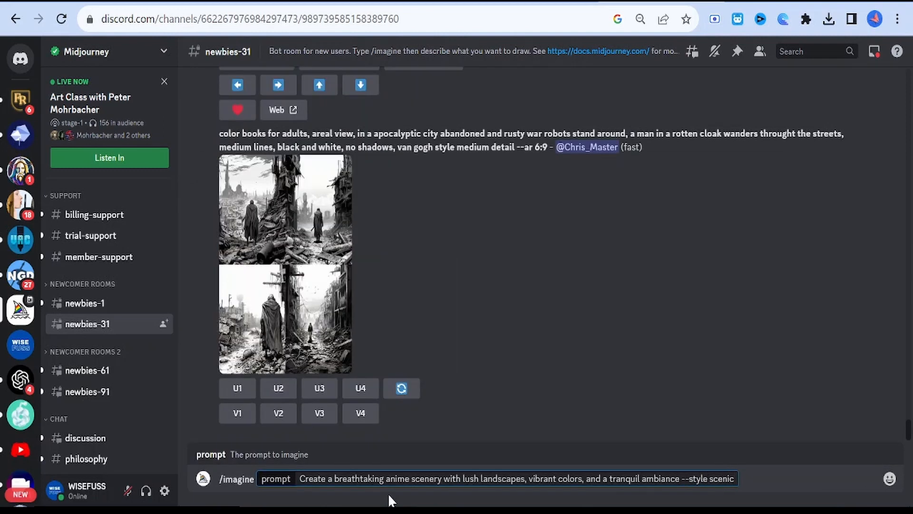
key(Return)
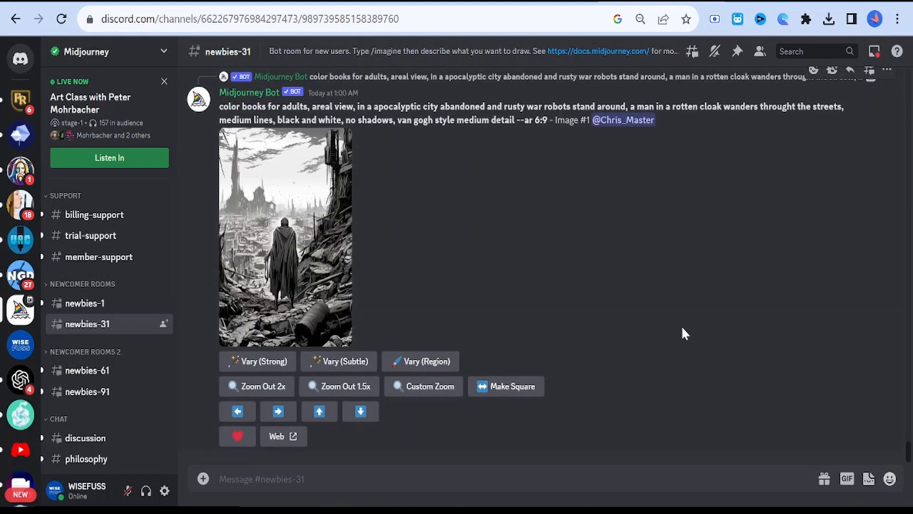
scroll(681, 337, up, 8)
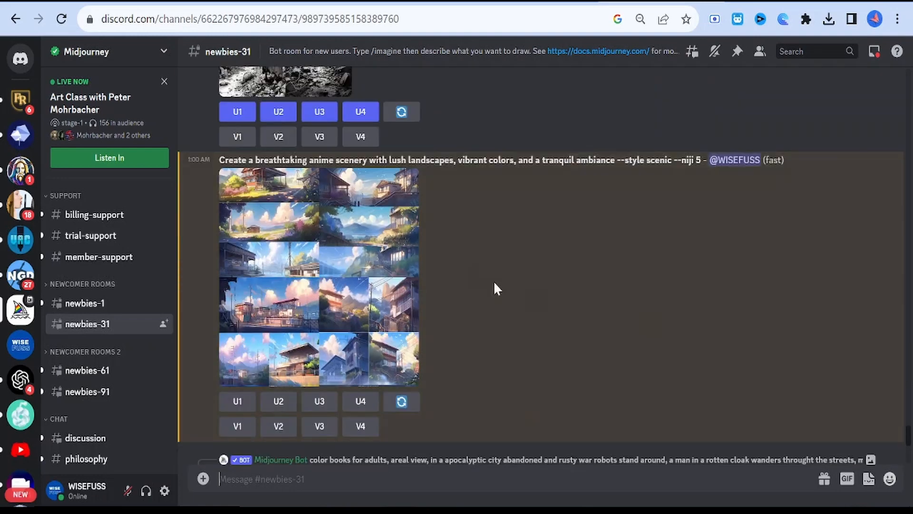
click(330, 274)
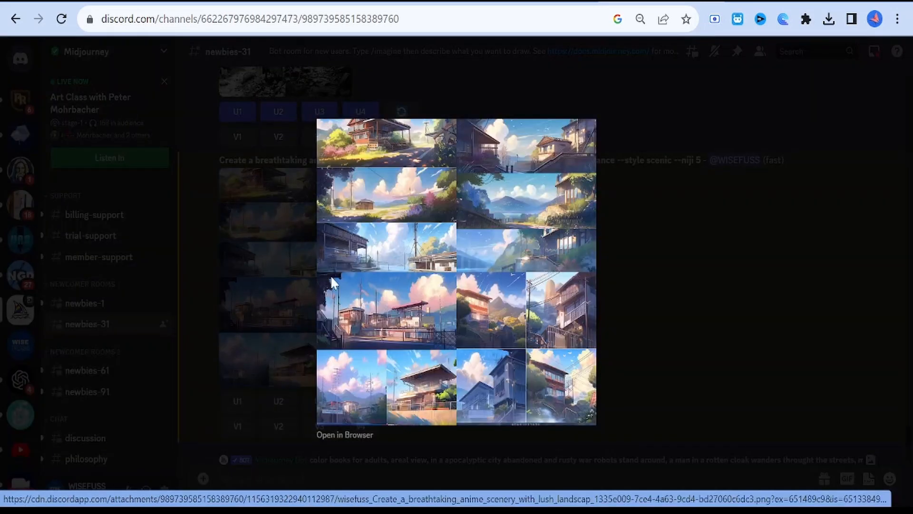